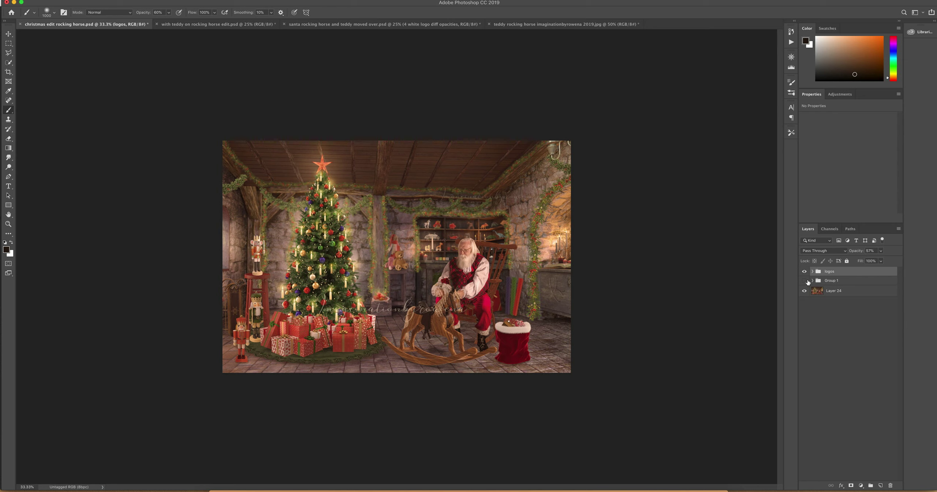
Compare the composite with Group 1 shown, hidden, and shown again.
click(805, 281)
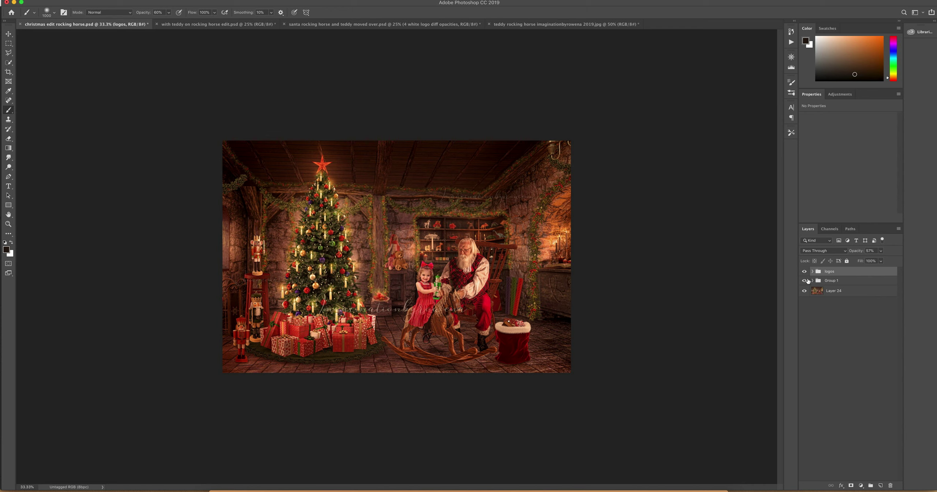
click(806, 281)
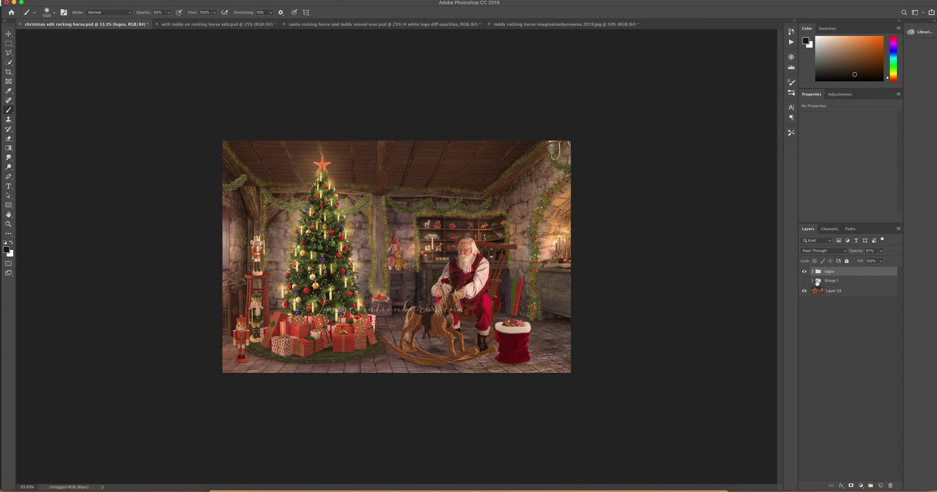
click(805, 281)
Hide all grading layers in Group 1, keeping only Levels 2 and the subject added group visible.
click(812, 281)
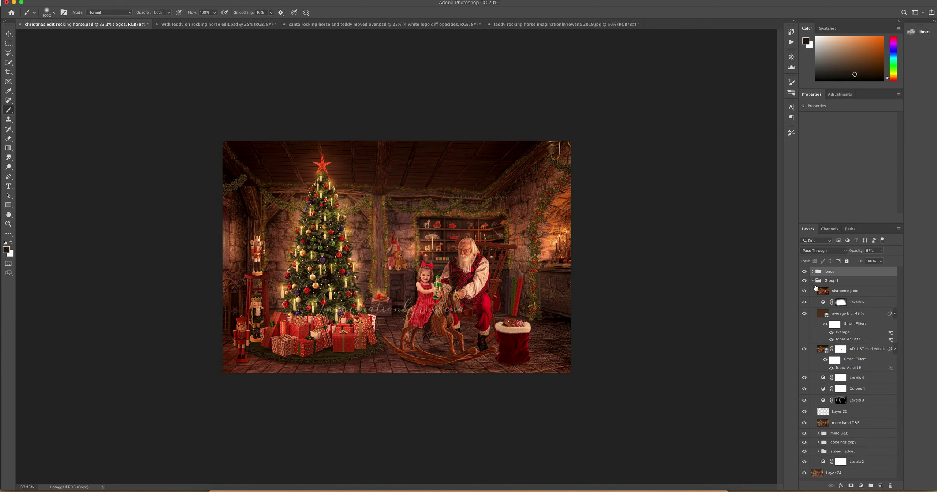
drag(802, 305, 806, 463)
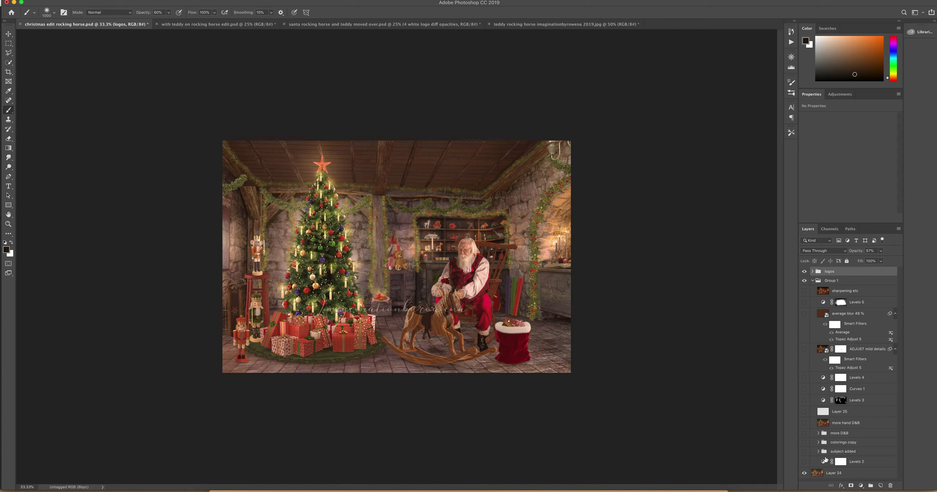
click(805, 464)
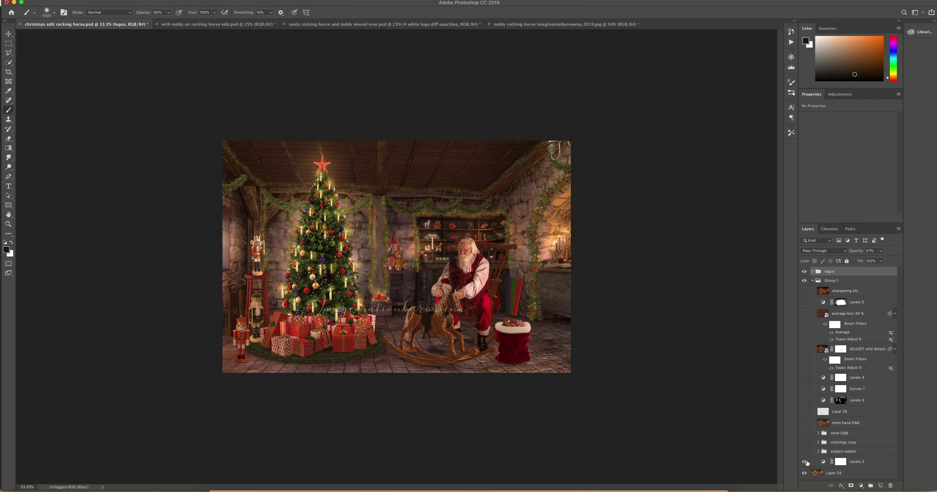
click(824, 462)
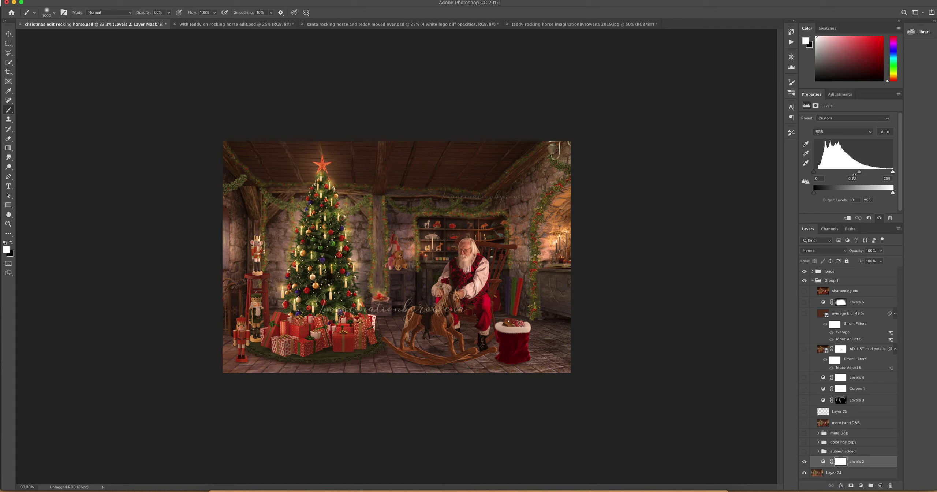
click(805, 451)
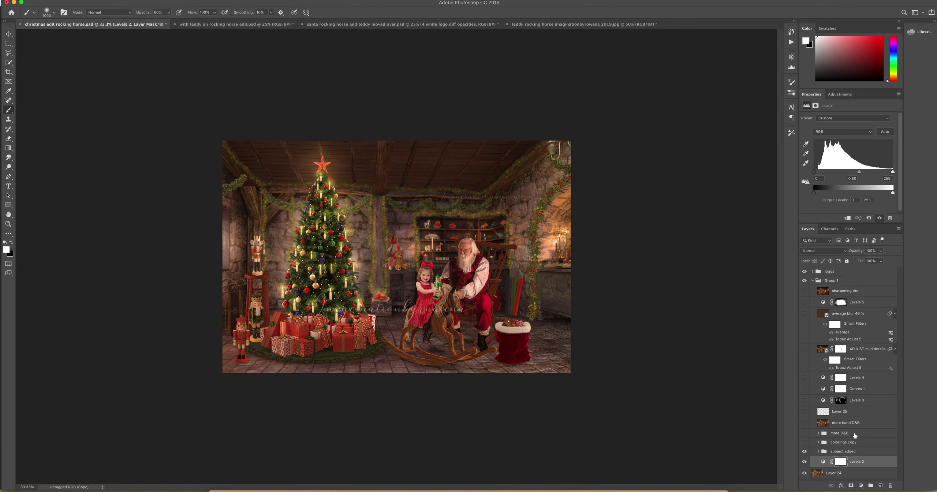
Turn on colorings copy, more D&B, more hand D&B (toggled to compare), Layer 25 and Levels 3.
click(805, 442)
click(805, 433)
click(804, 423)
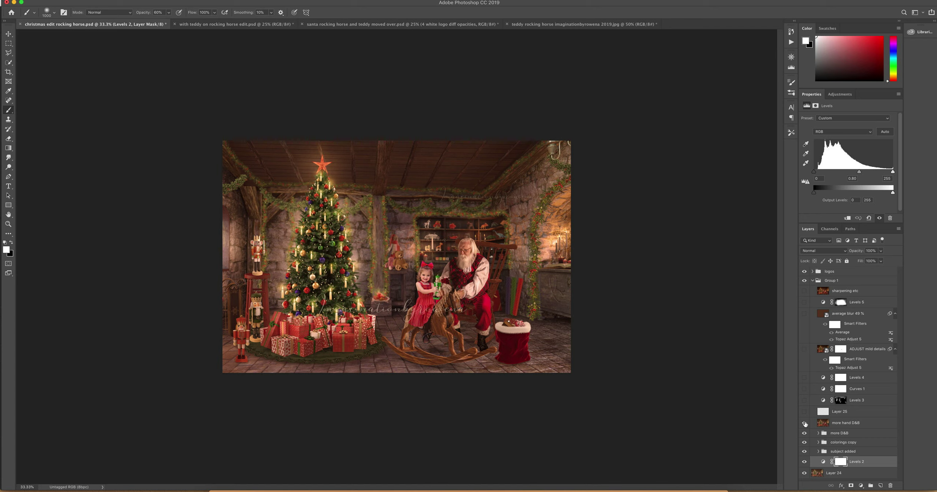
click(805, 423)
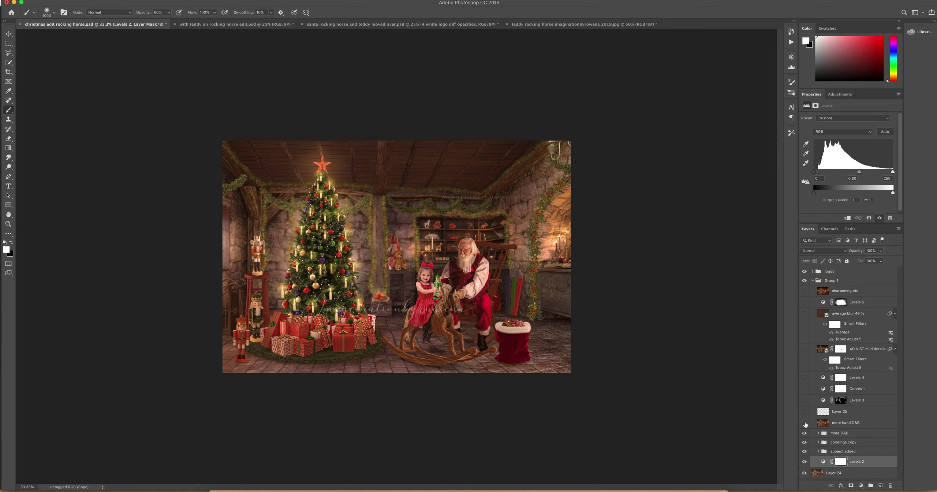
click(805, 423)
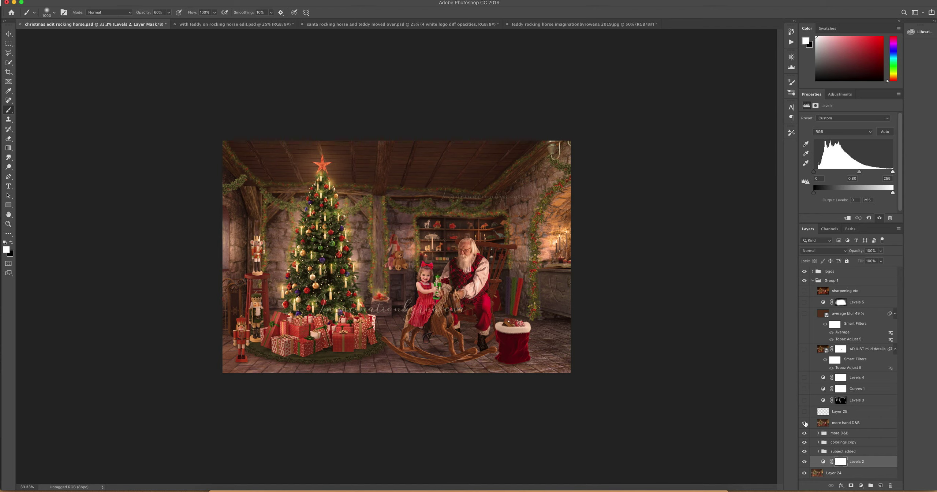
click(805, 424)
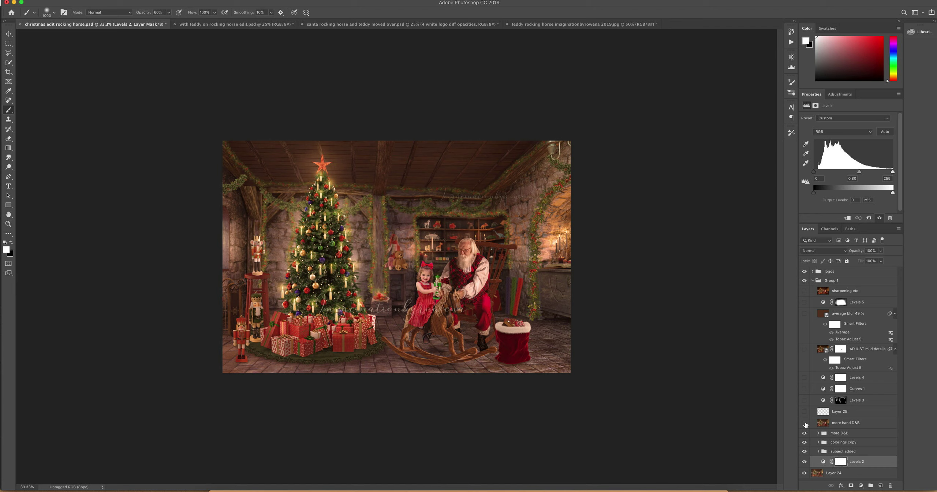
click(805, 423)
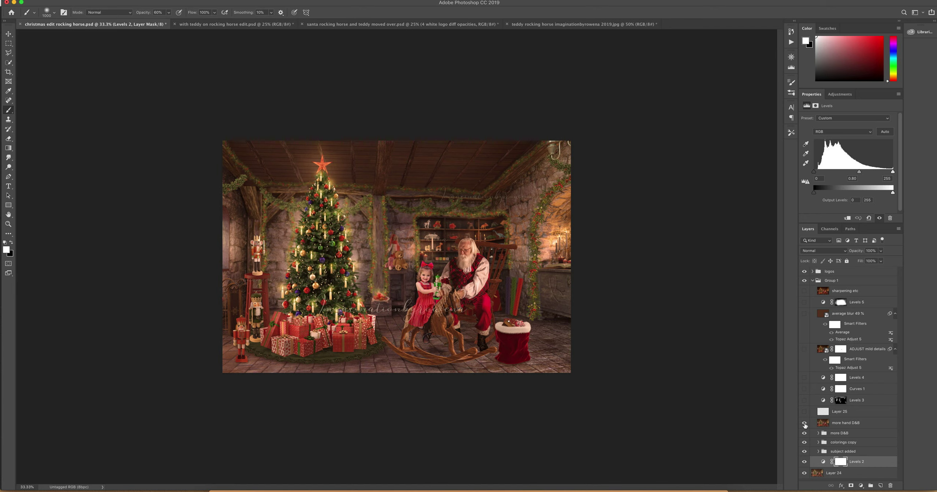
click(805, 412)
click(805, 400)
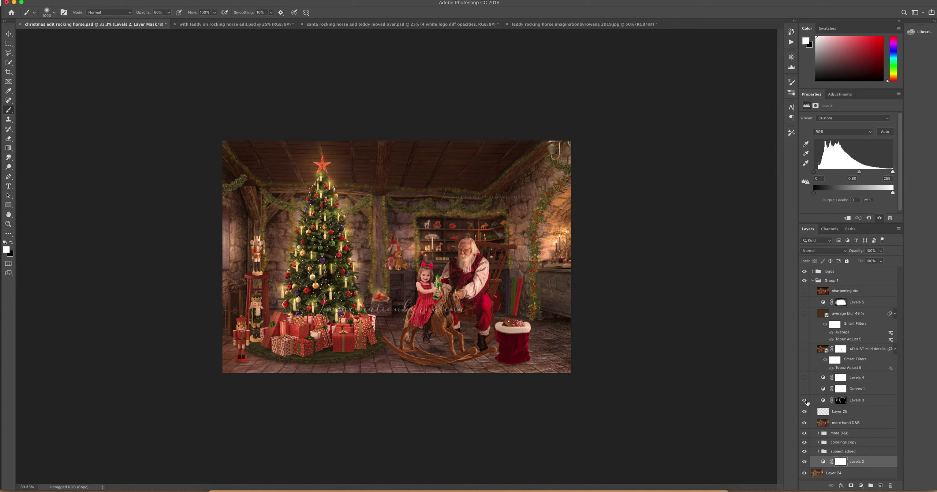
Compare the image with and without Levels 3, review its settings, then turn on Levels 4.
click(805, 401)
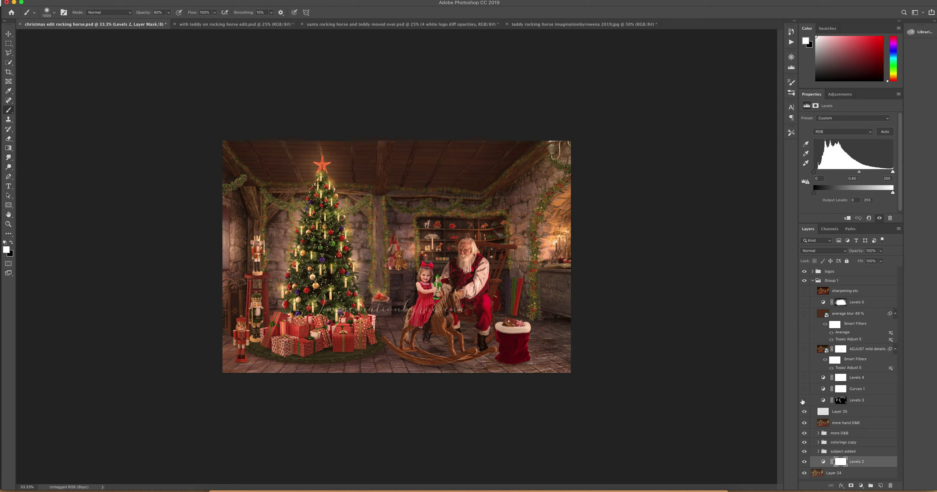
click(804, 401)
click(823, 401)
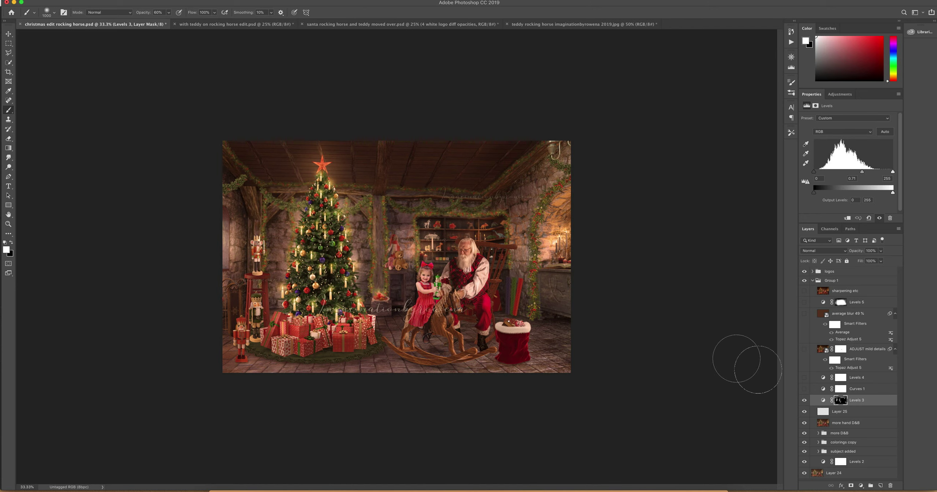
click(804, 401)
click(805, 400)
click(805, 378)
Enable ADJUST mild details and compare its detail on and off at 50% zoom.
click(804, 351)
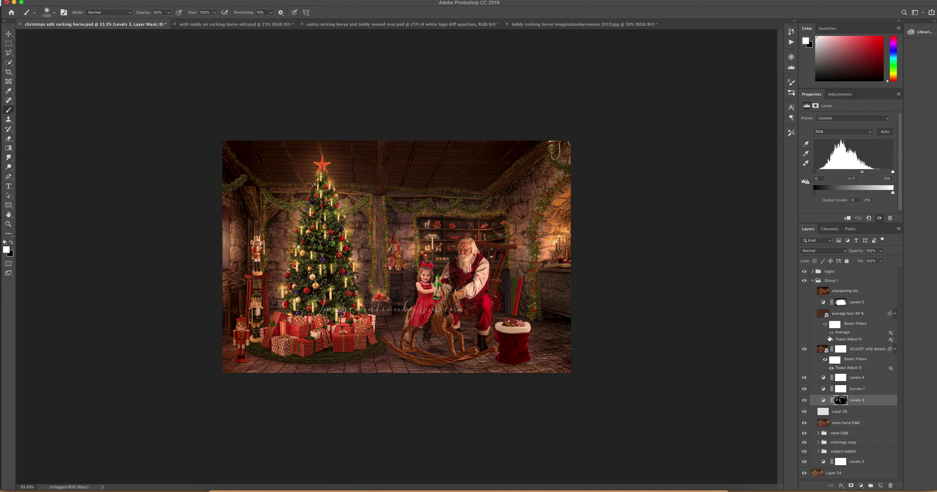
key(super+equal)
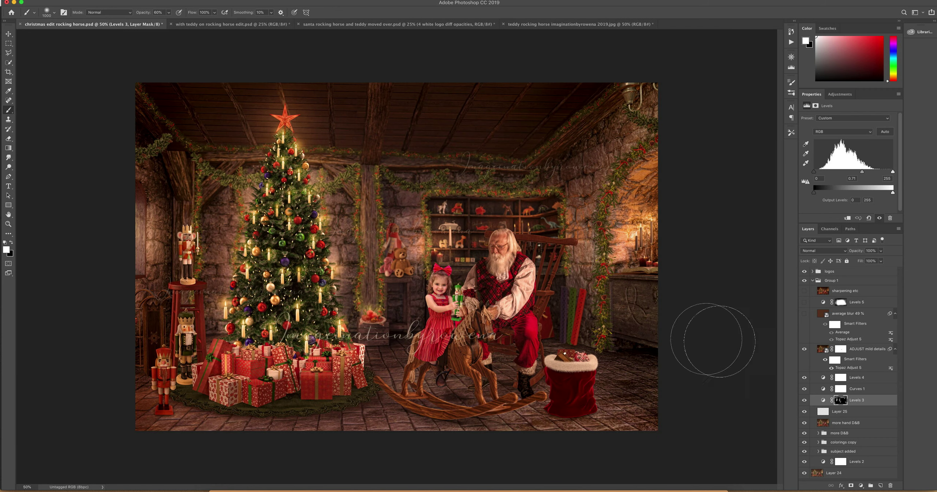
click(805, 349)
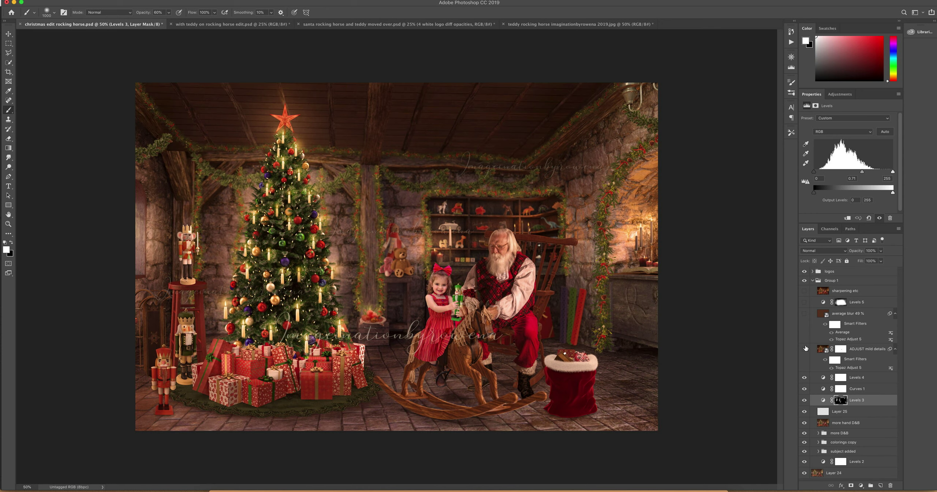
click(805, 349)
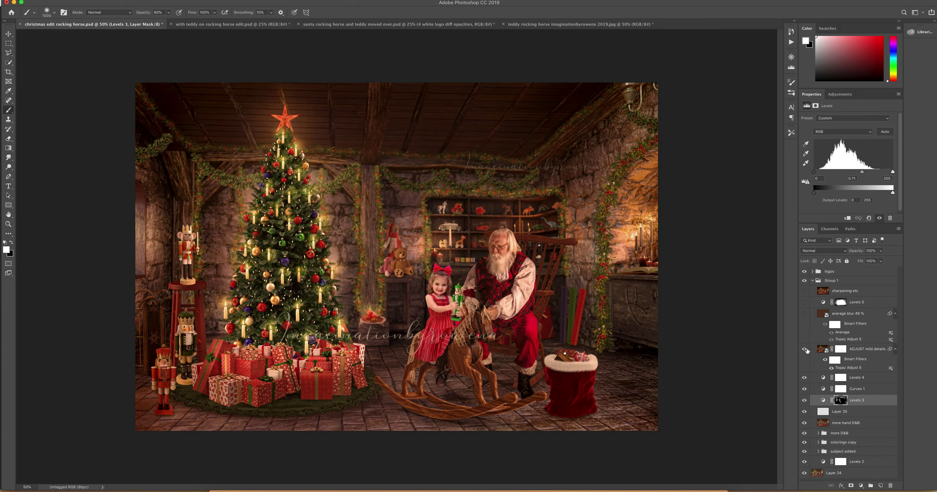
click(805, 348)
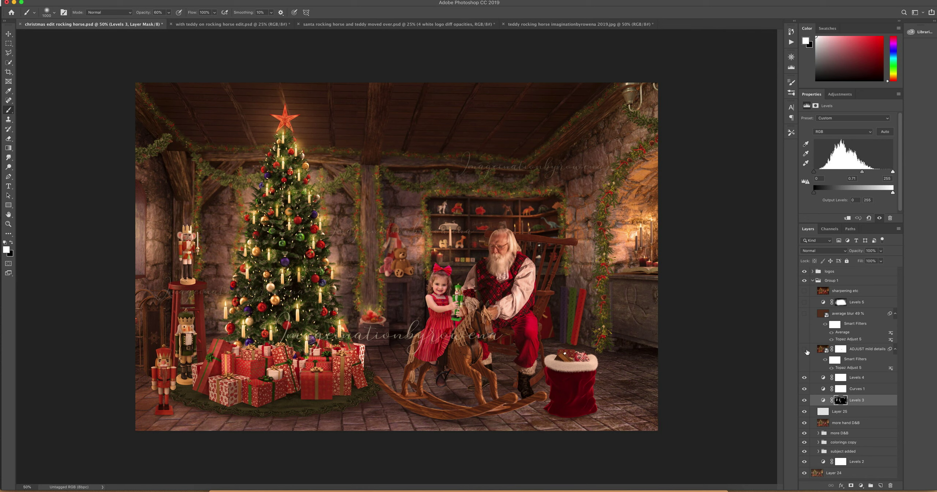
click(805, 350)
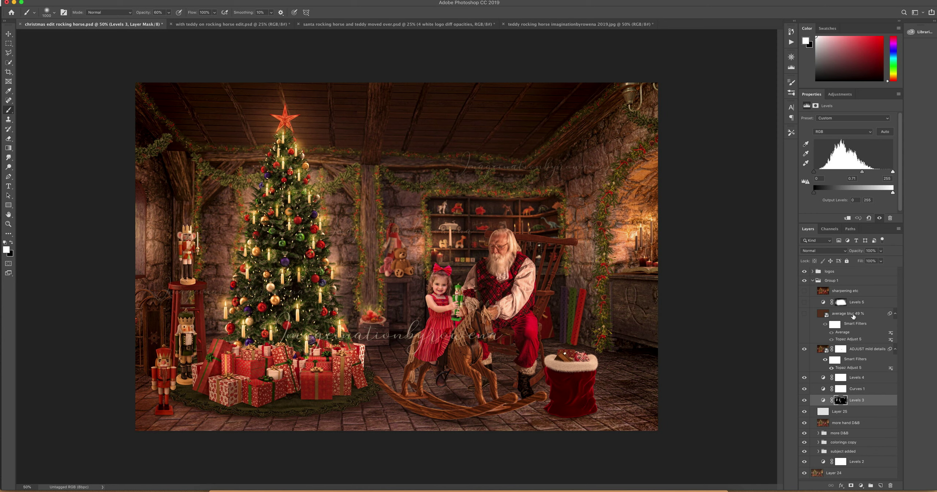
Enable the average blur 49 % layer and Levels 5, toggling each to check its effect.
click(806, 314)
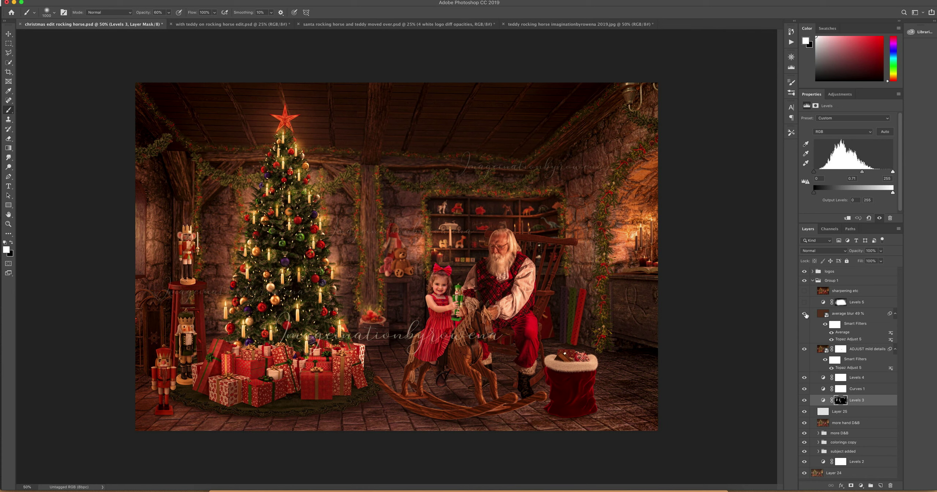
click(805, 313)
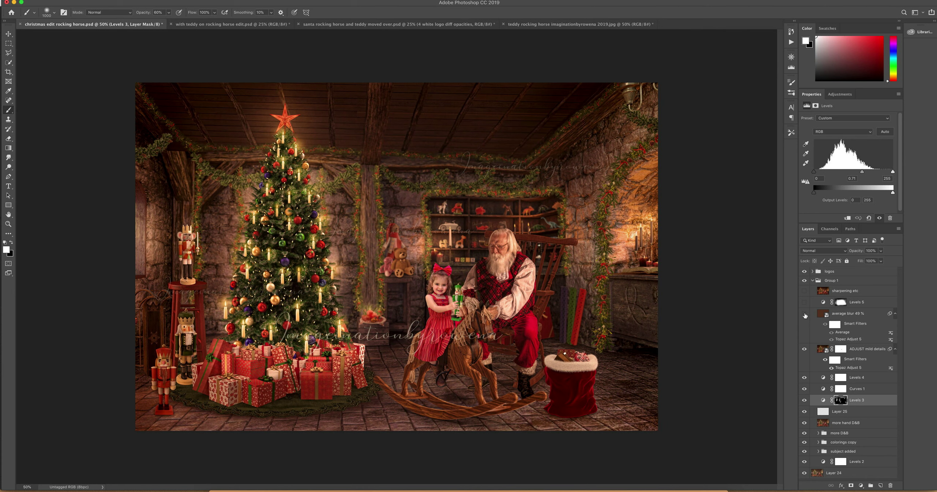
click(805, 314)
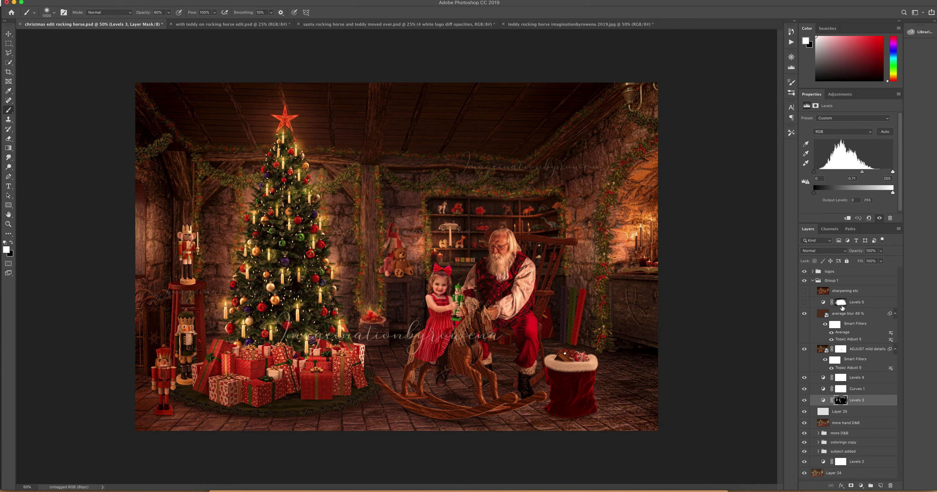
click(806, 302)
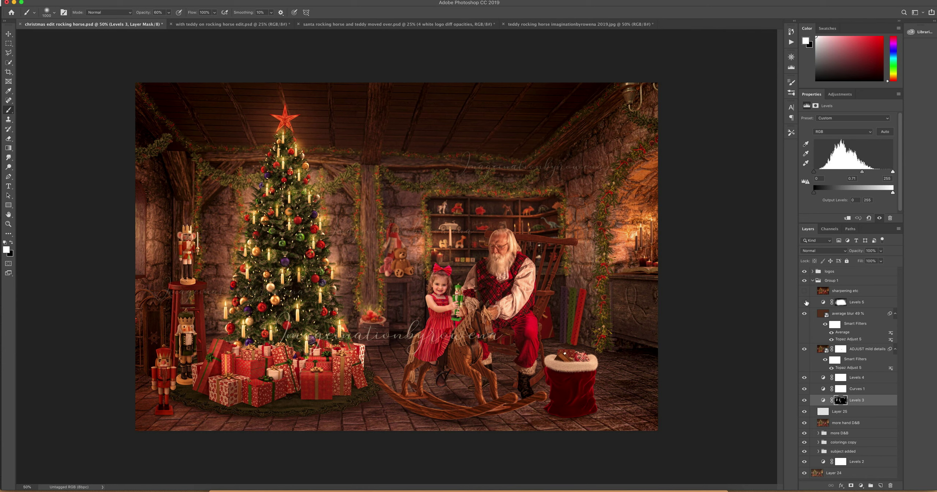
click(805, 302)
click(805, 302)
Collapse Group 1 and compare the graded composite against the original scene.
click(813, 281)
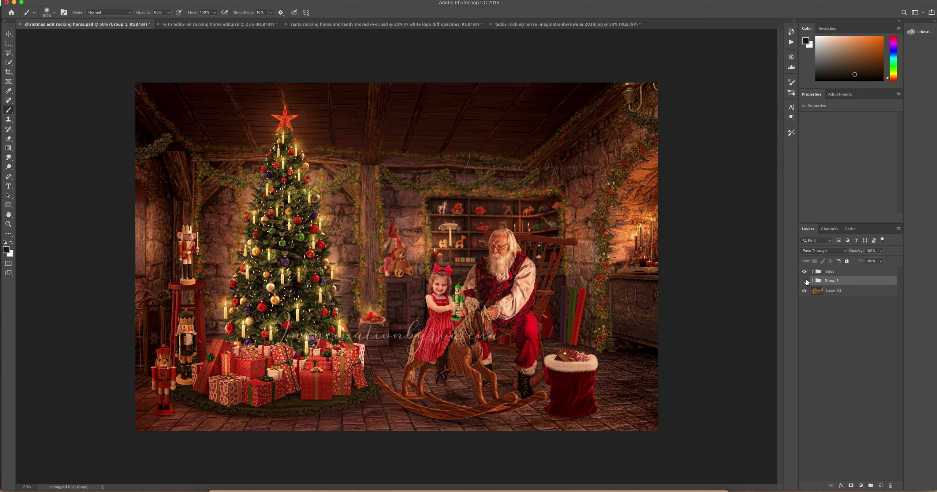
click(808, 282)
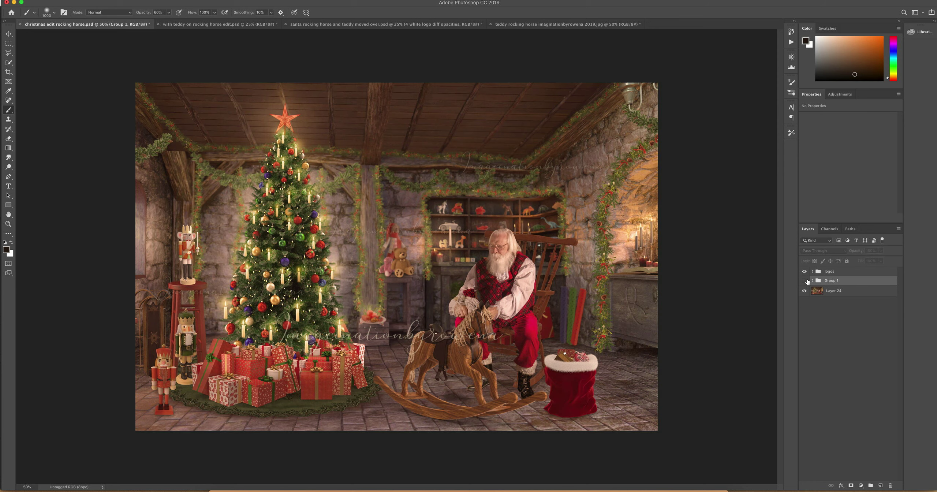
click(805, 281)
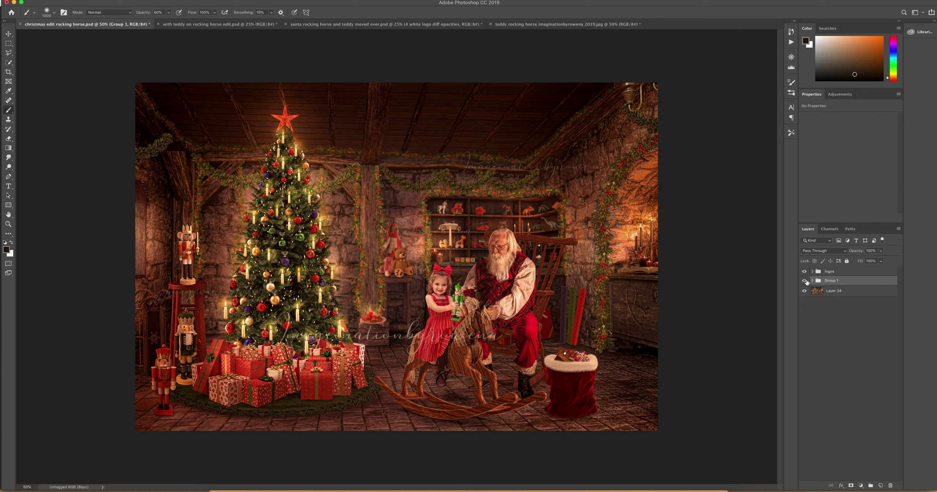